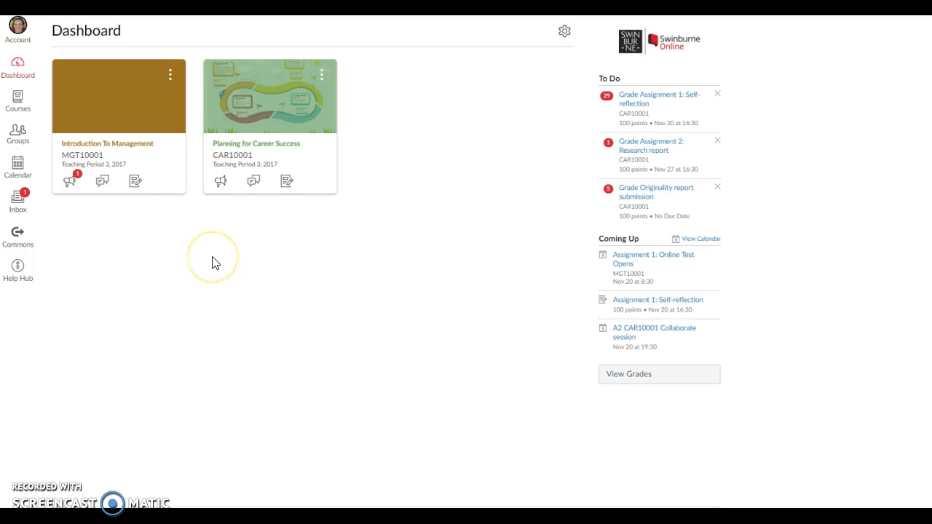
Open the marks of the Planning for Career Success course and show only CAR10001 Learning Group 01
left_click(267, 147)
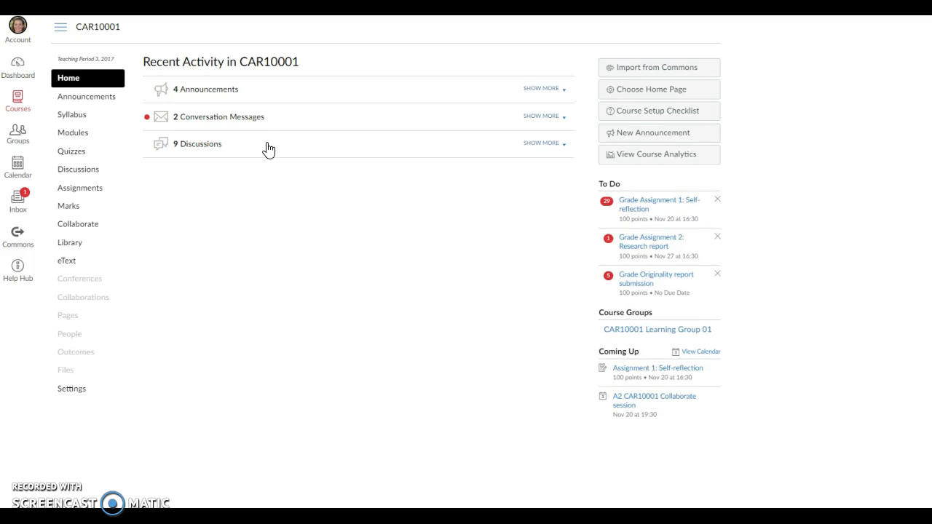
left_click(69, 210)
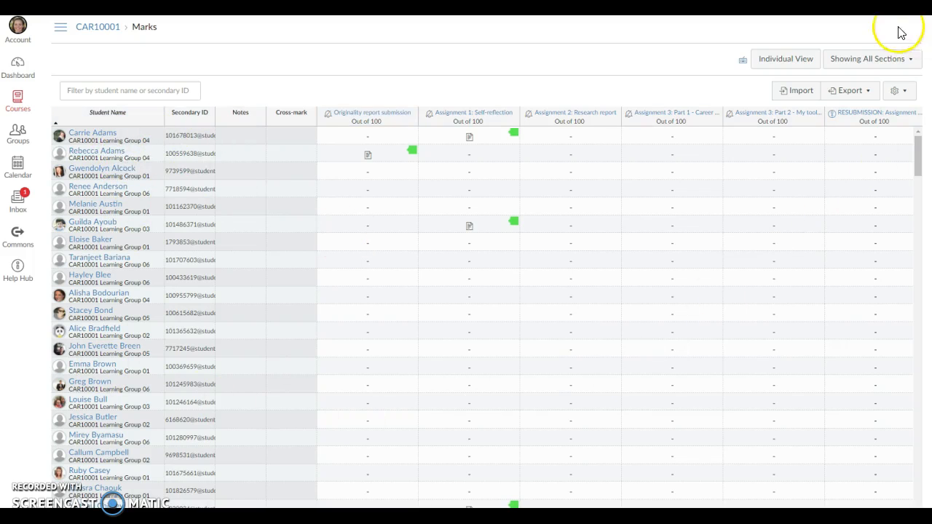
left_click(908, 59)
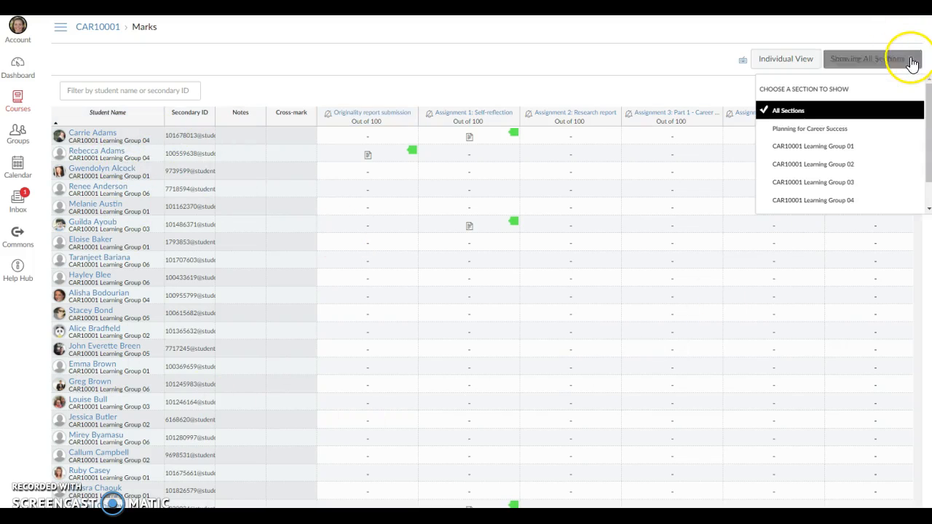
left_click(823, 147)
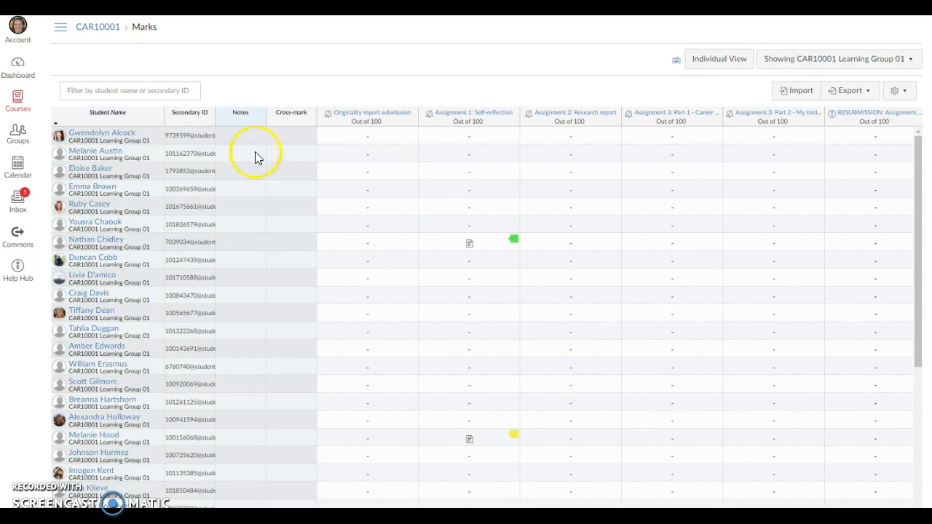
Open the submission details of the first student in the list who has submitted Assignment 1: Self-reflection
left_click(326, 397)
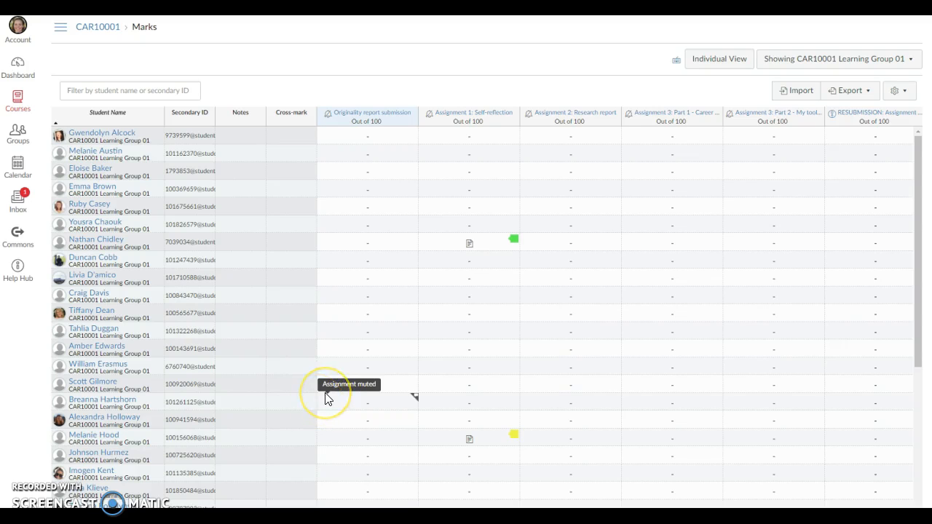
left_click(328, 270)
left_click(328, 224)
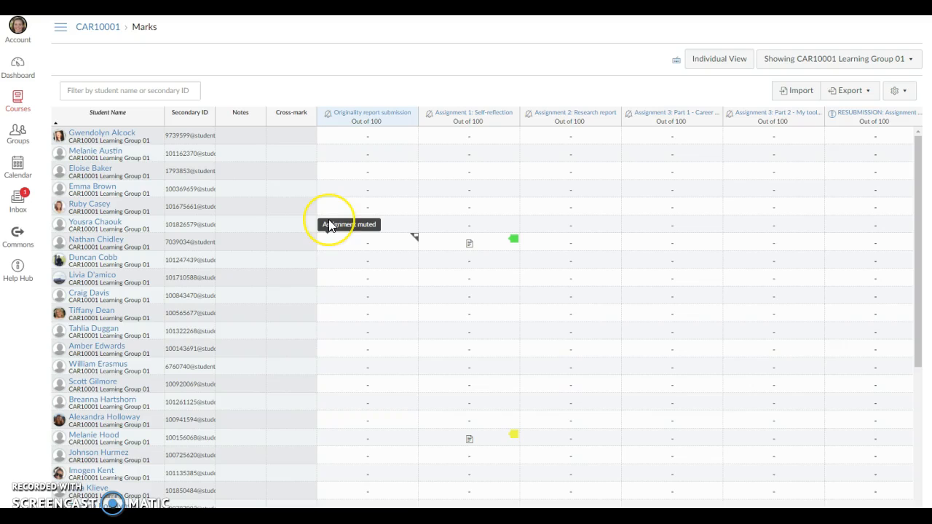
left_click(328, 207)
left_click(444, 137)
left_click(464, 120)
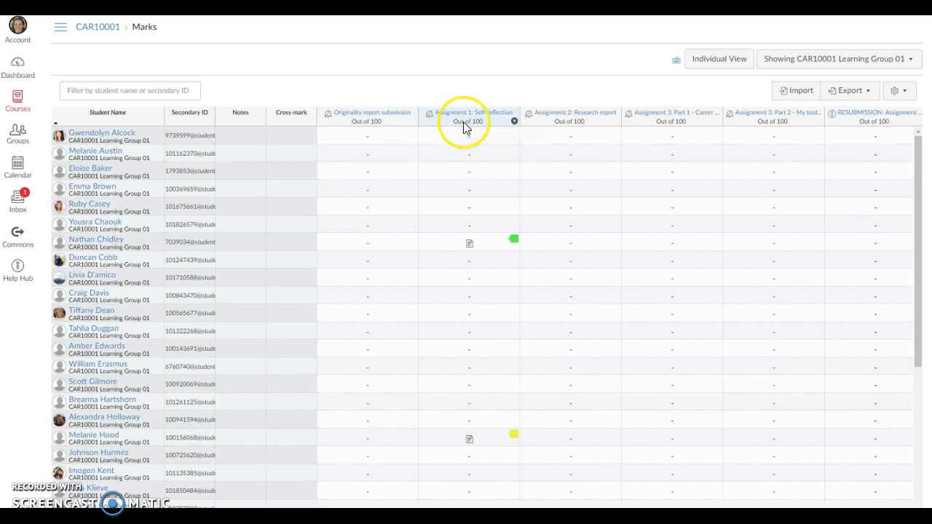
left_click(464, 244)
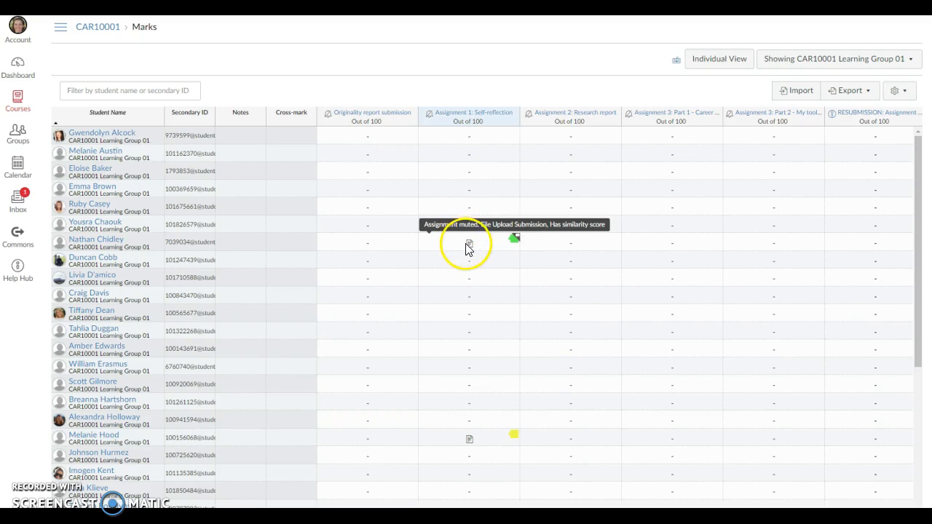
left_click(513, 240)
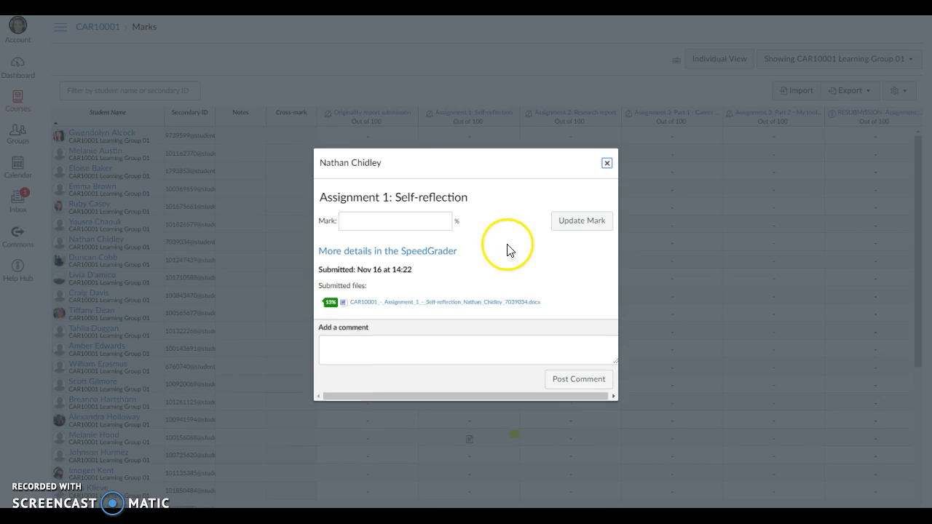
Open the submitted file's similarity report and look through the matched passages in the document
left_click(330, 307)
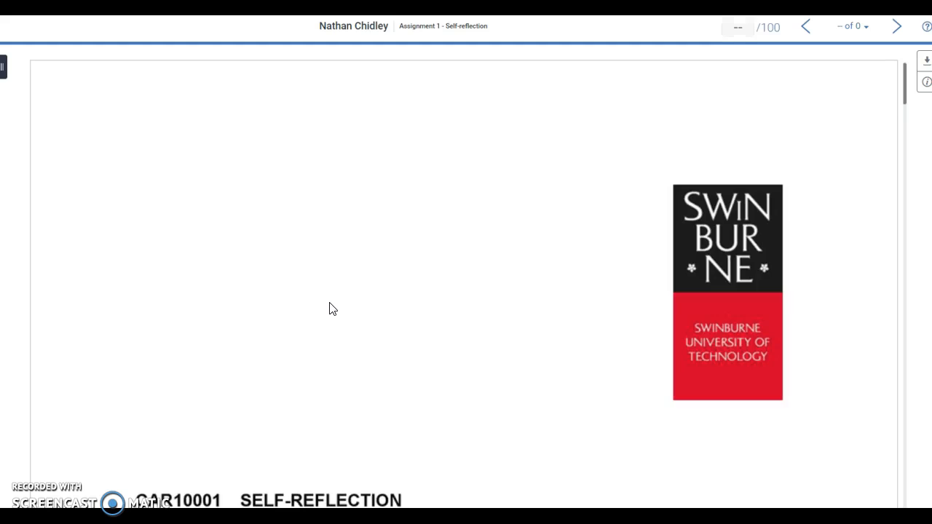
left_click(410, 330)
scroll(410, 330, "down", 3)
scroll(410, 333, "down", 8)
scroll(408, 332, "down", 4)
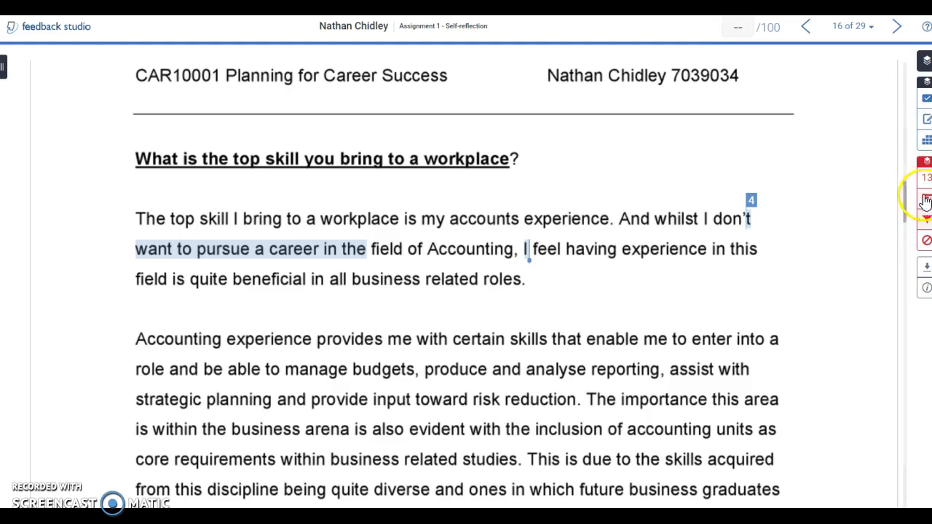
scroll(283, 371, "down", 3)
left_click(272, 312)
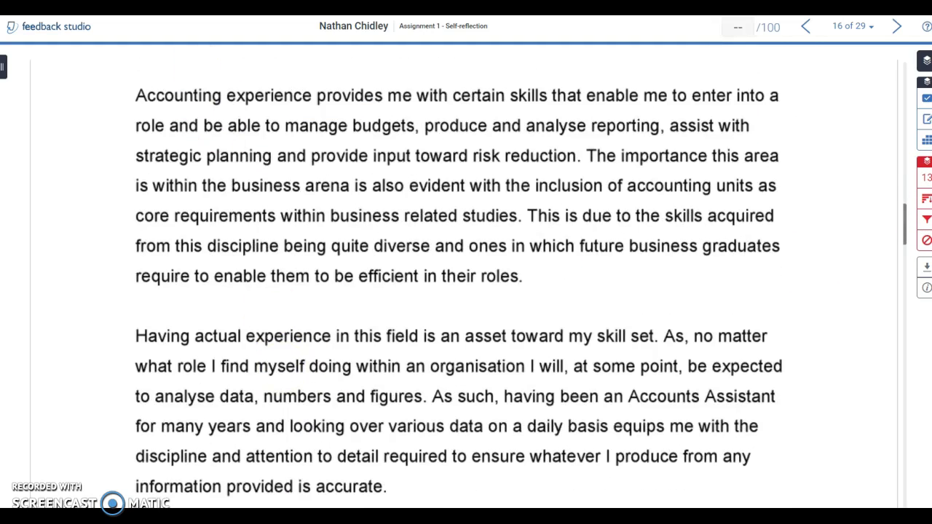
Open the Assignment 1 submission in SpeedGrader and read the document through to the References on page 4
left_click_drag(322, 1, 931, 104)
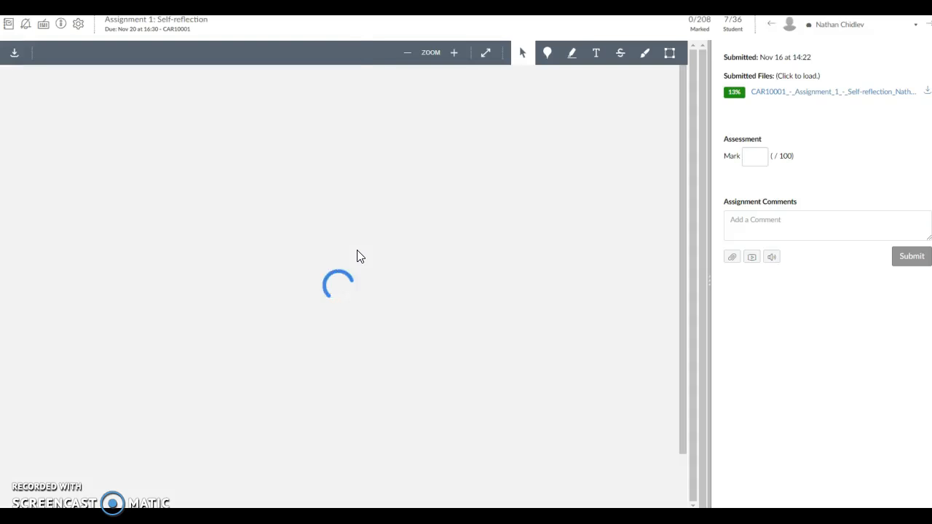
left_click(347, 269)
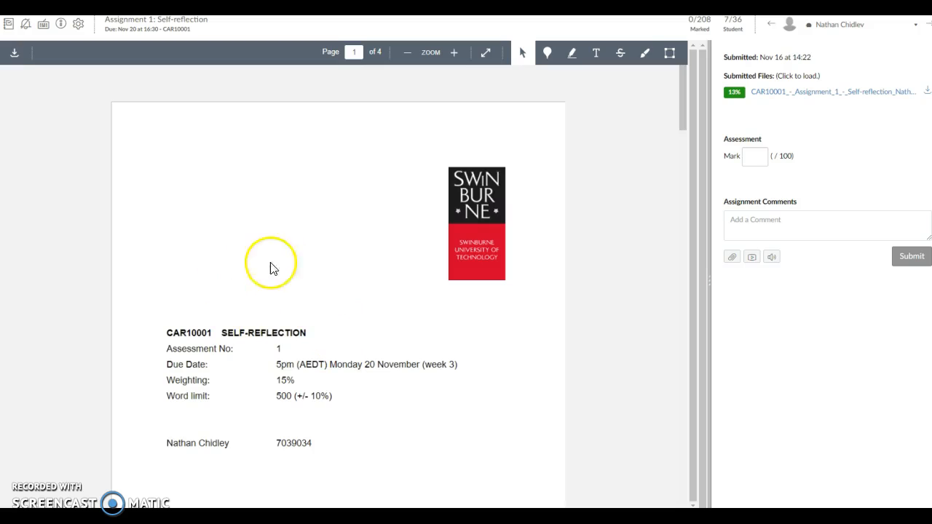
scroll(322, 302, "down", 10)
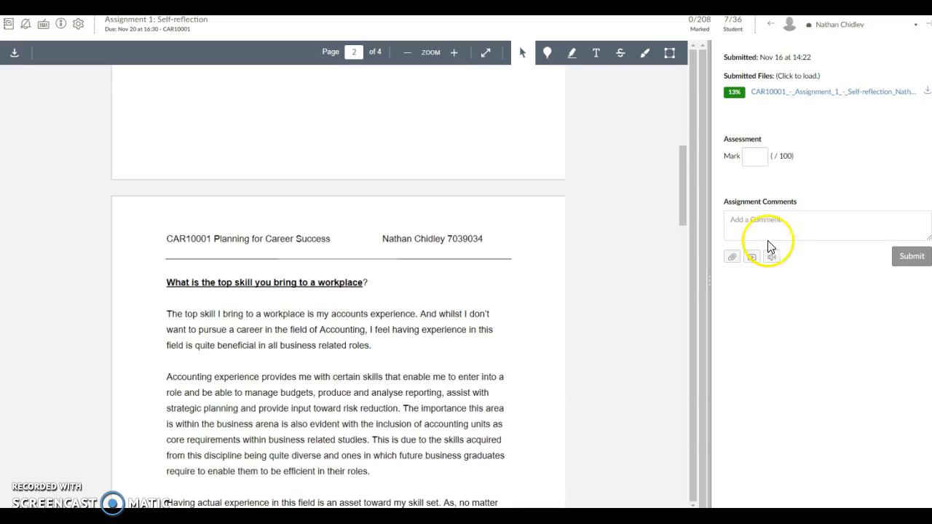
scroll(461, 369, "down", 3)
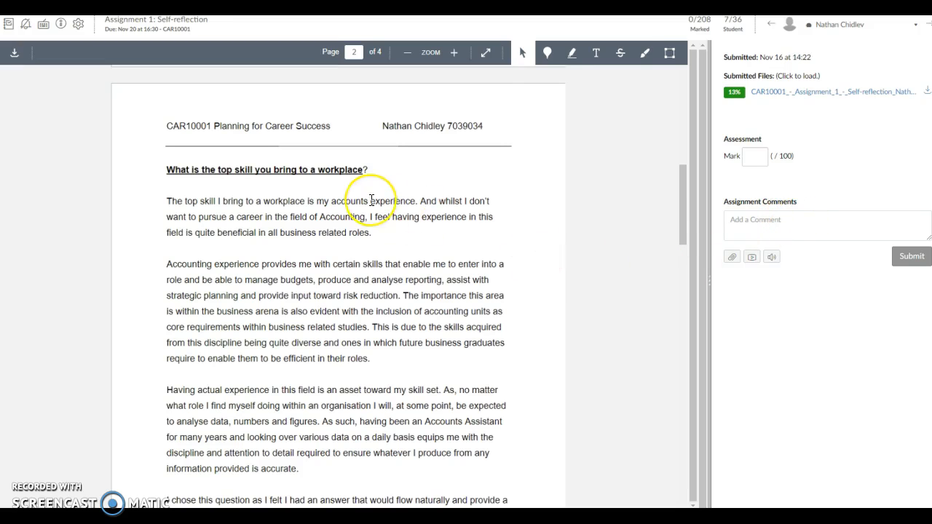
scroll(371, 199, "down", 3)
scroll(371, 201, "down", 10)
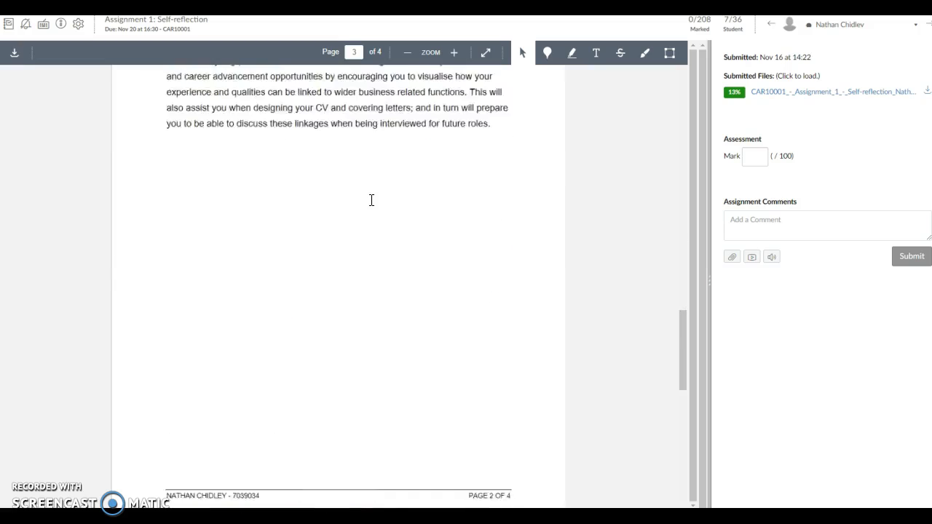
scroll(369, 206, "down", 2)
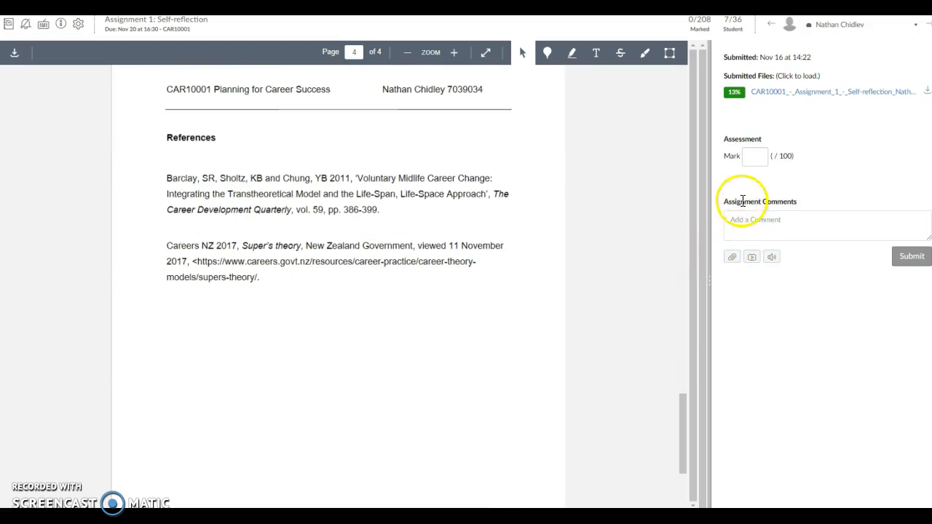
Paste the feedback template into the assignment comments and start it with a greeting to the student by first name, followed by a blank line
left_click(732, 222)
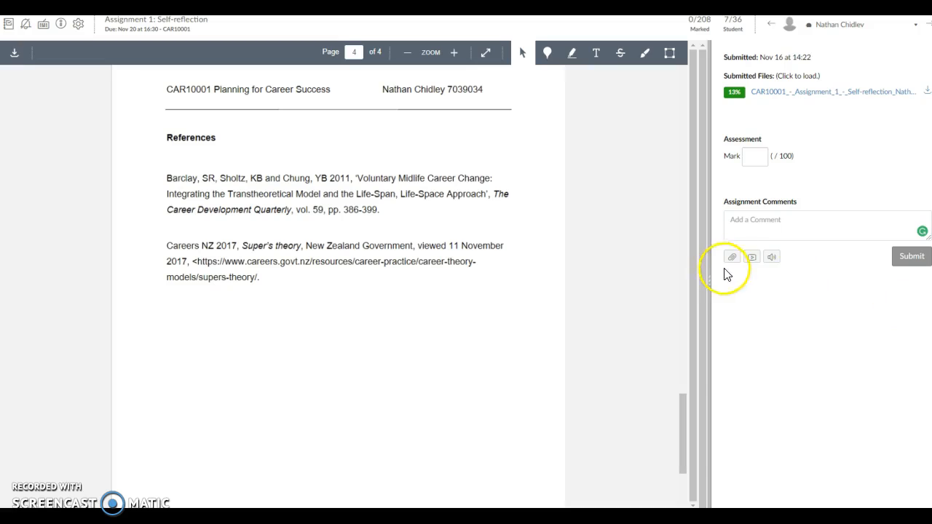
left_click(734, 220)
key("ctrl+v")
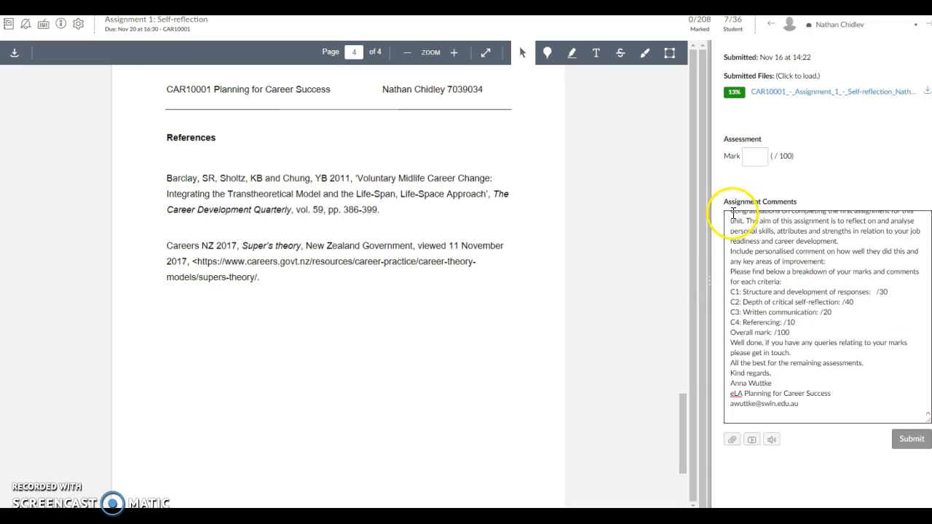
type("Hi Nath")
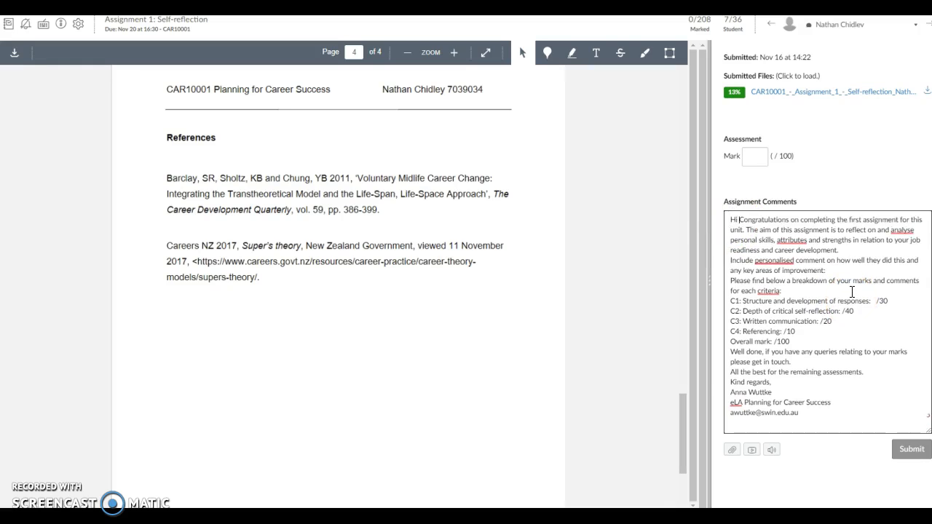
type("an")
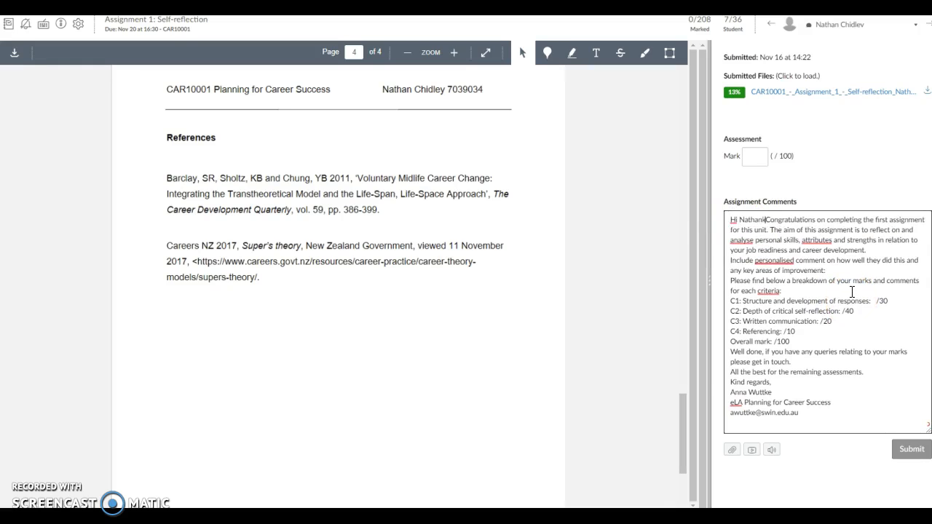
type(",")
key("Return")
key("Return")
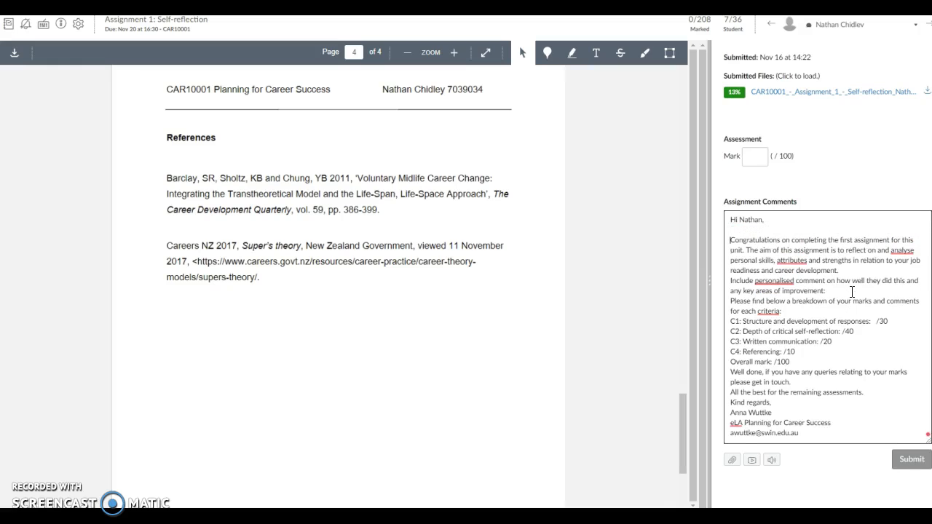
Insert blank lines in the comment before the marks breakdown sentence and before the C1 criterion
left_click(731, 304)
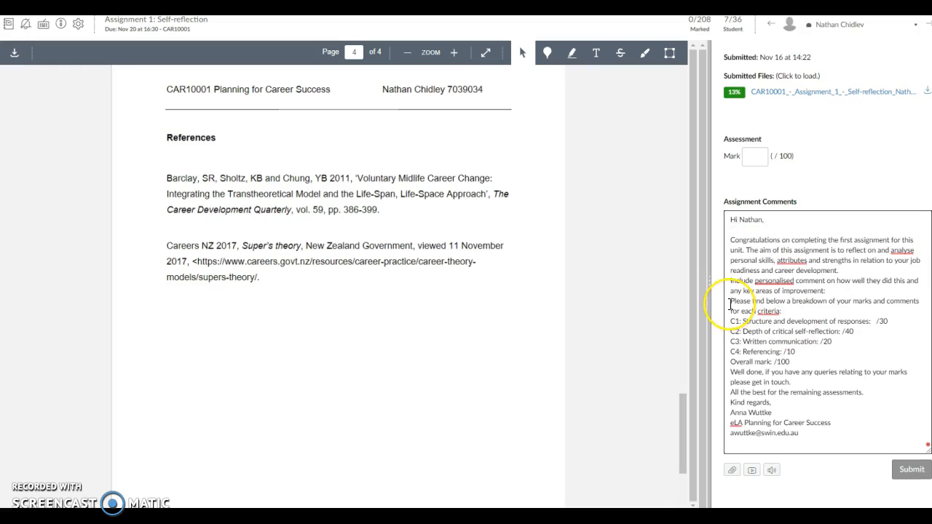
key("Return")
left_click(817, 321)
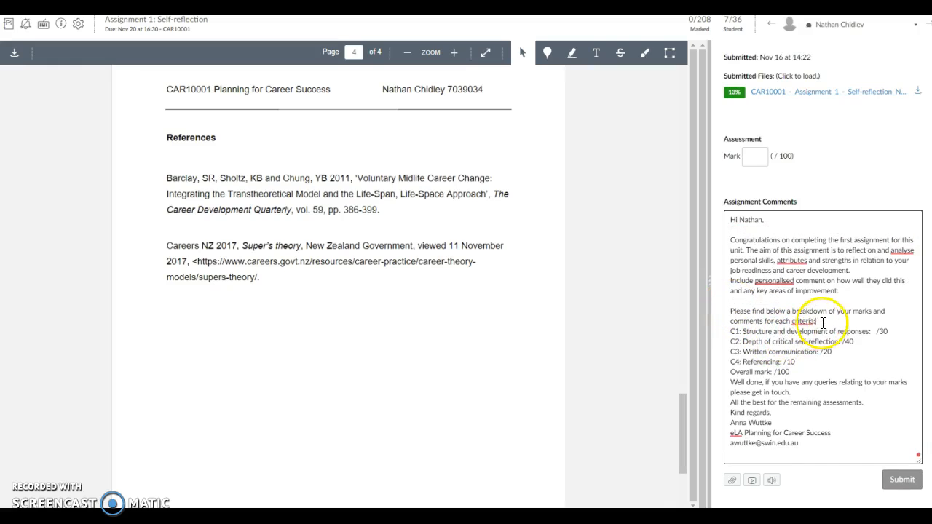
key("Return")
Give criterion C1 a mark of 26/30 and add feedback below it on the strong response and the appropriate workplace example
left_click(876, 341)
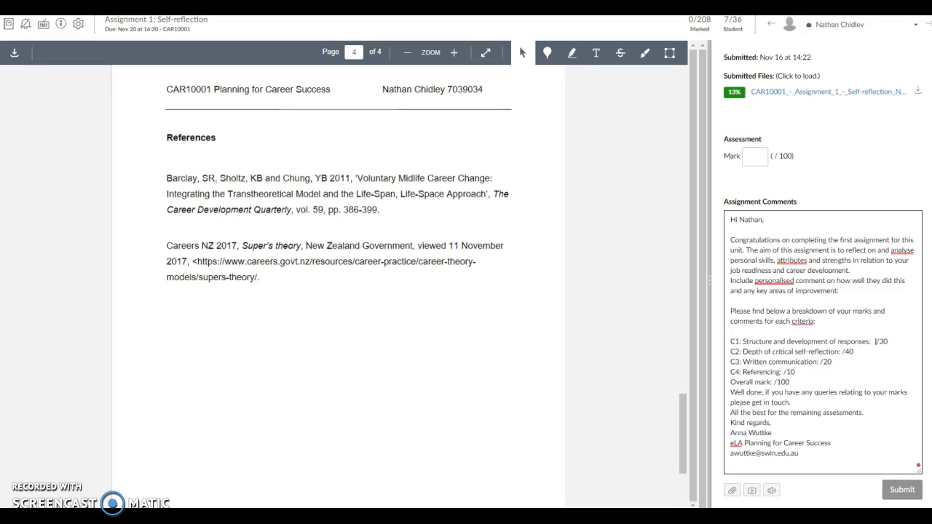
type("26")
left_click(903, 343)
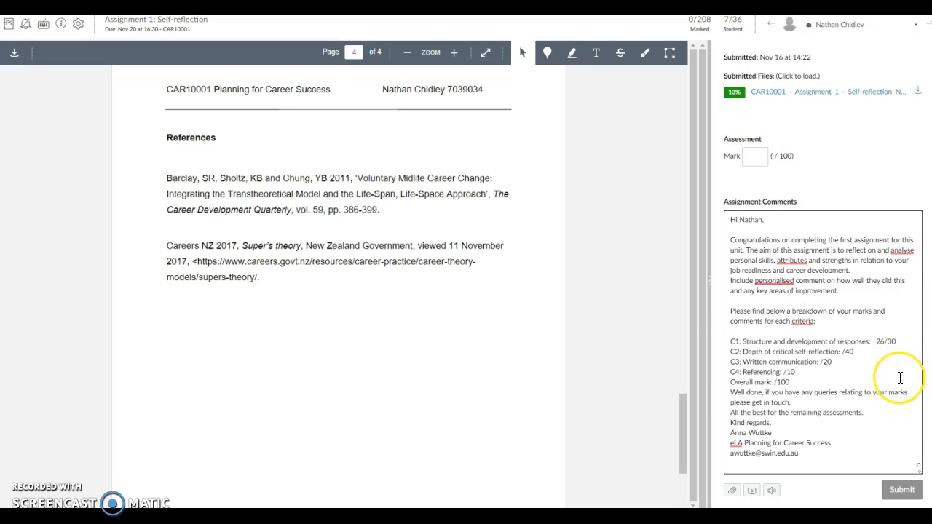
key("Return")
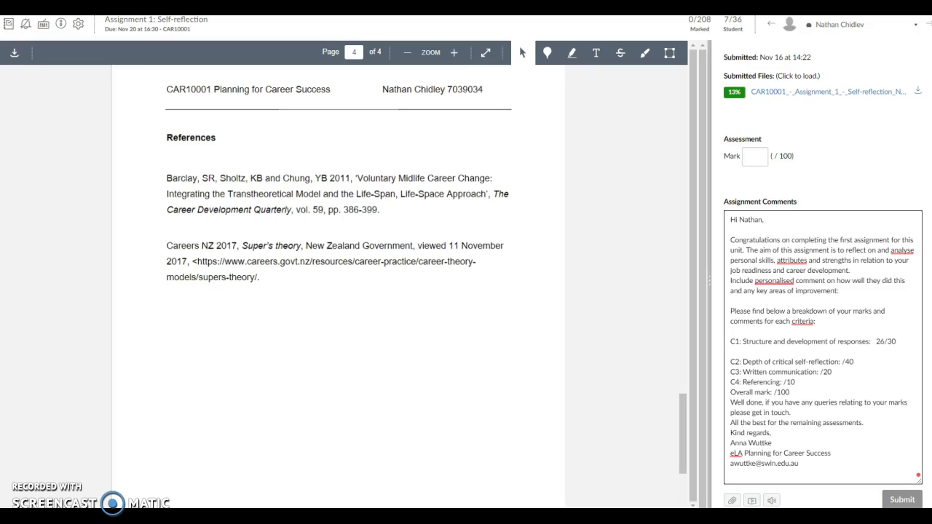
key("alt+Tab")
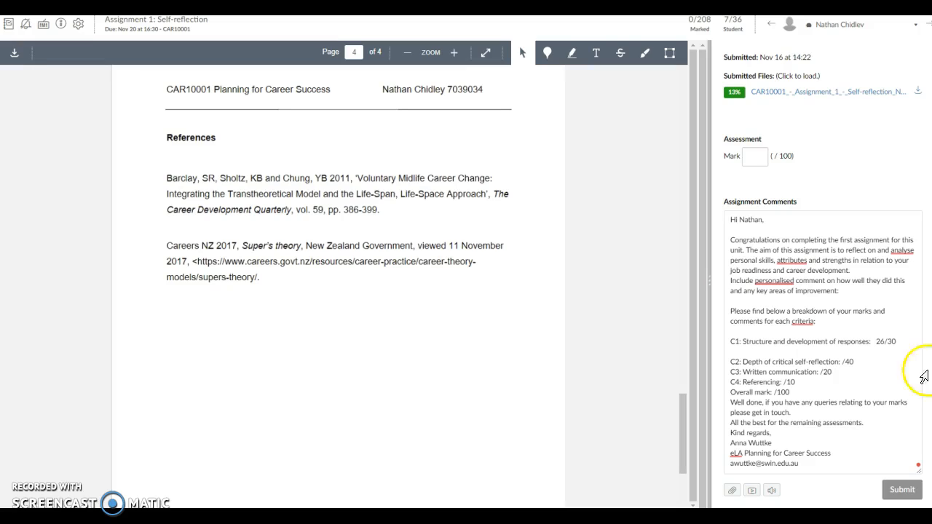
left_click(753, 372)
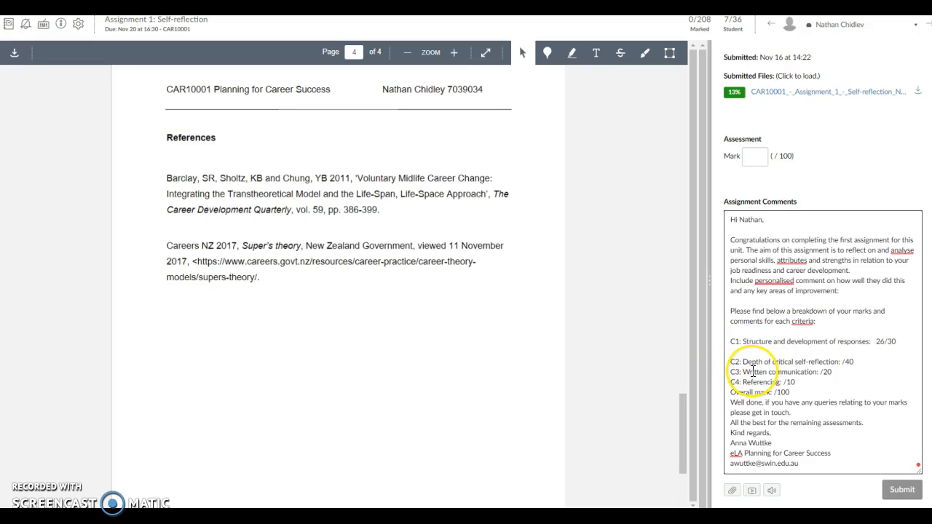
type("You have provided a strong response in answer to the chosen question. Your reflection and analysis has been strengthened by the use of an appropriate workplace example.")
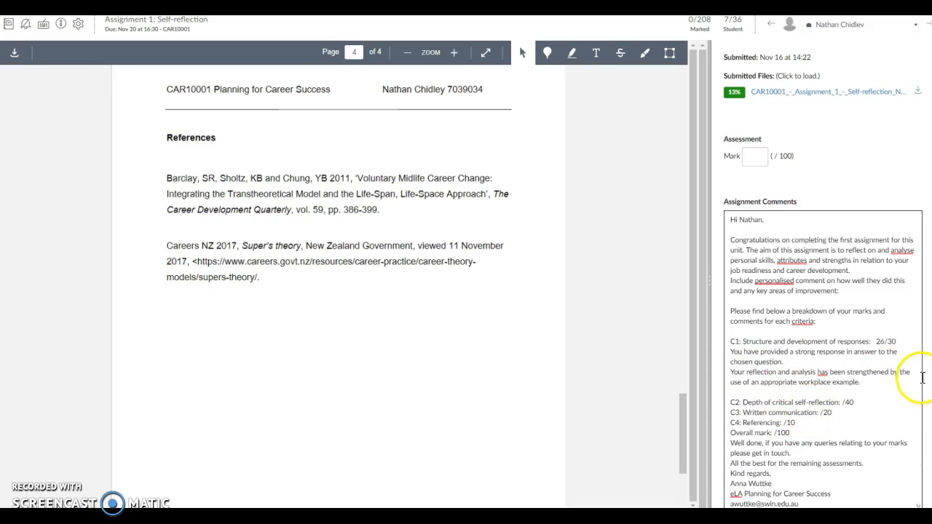
Open the media comment recorder in audio mode, allow camera and microphone access, and close it without recording
scroll(859, 417, "down", 1)
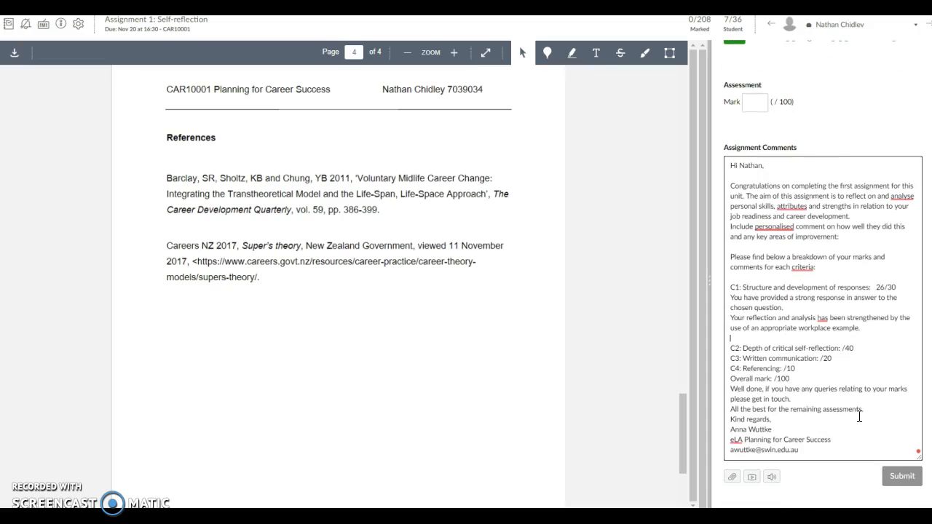
left_click(751, 477)
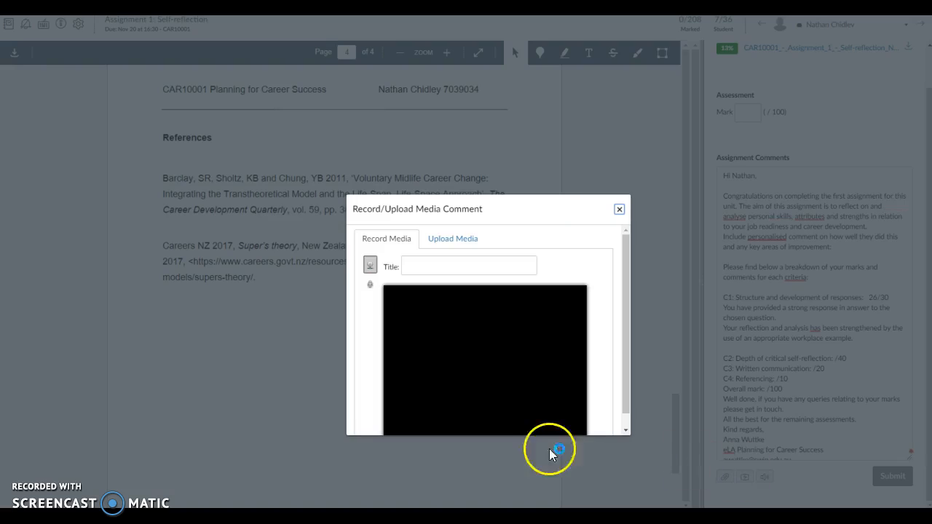
left_click(370, 285)
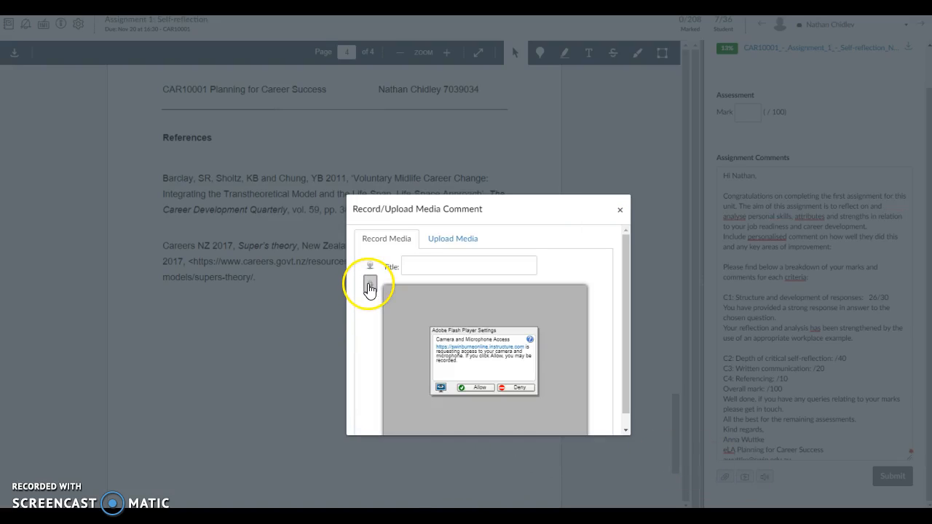
left_click(478, 388)
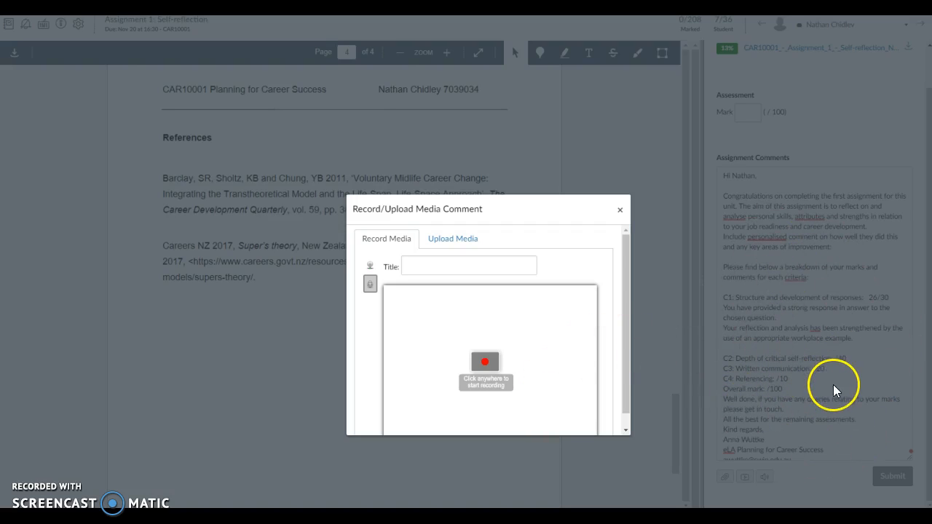
left_click(619, 209)
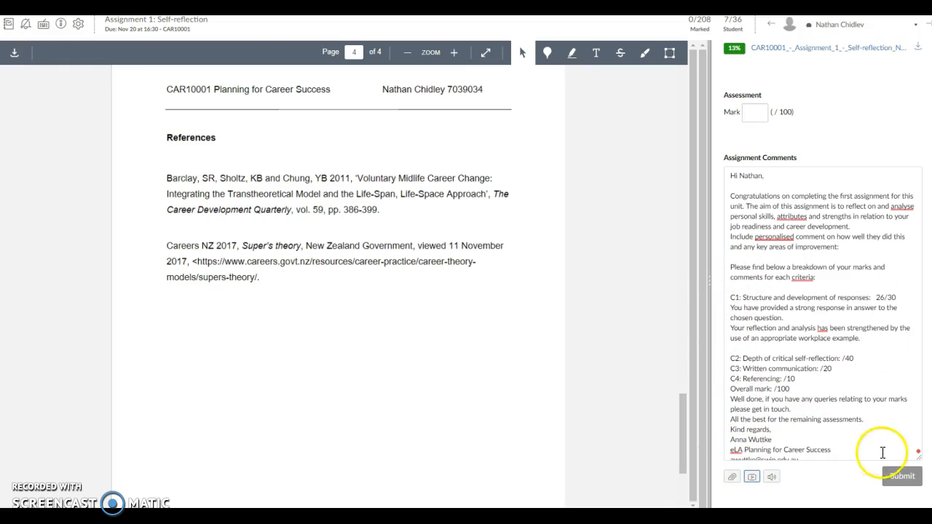
Submit the written feedback as an assignment comment, leaving SpeedGrader's mark empty
left_click(900, 480)
left_click(752, 111)
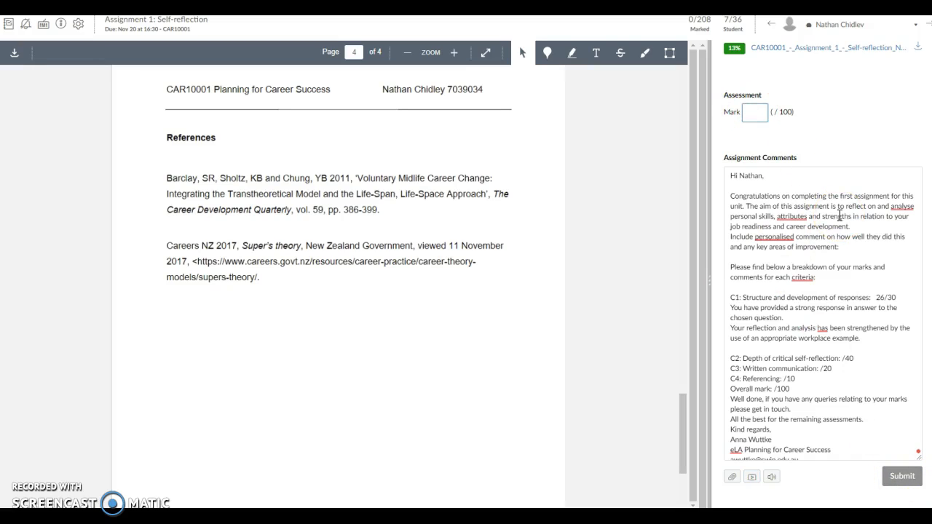
left_click(904, 479)
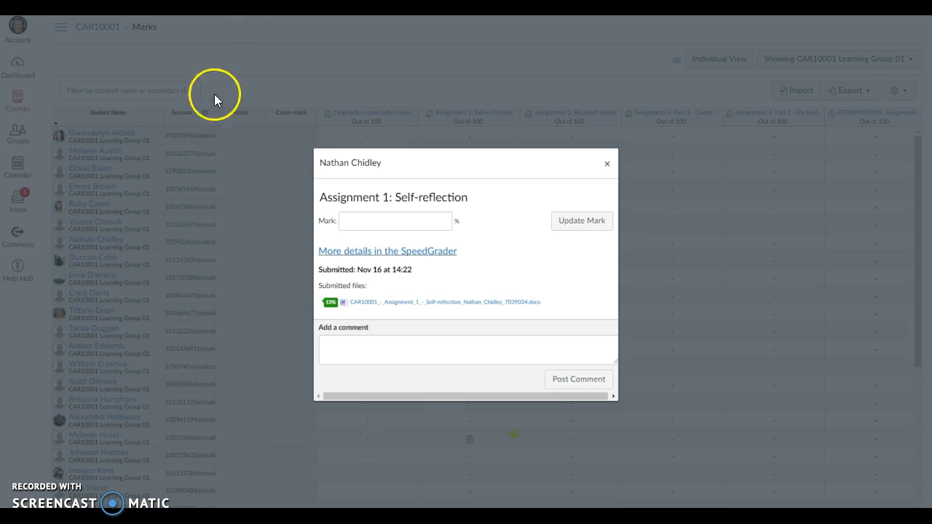
Set the student's Assignment 1: Self-reflection mark to 78% in the gradebook's submission details
left_click(349, 221)
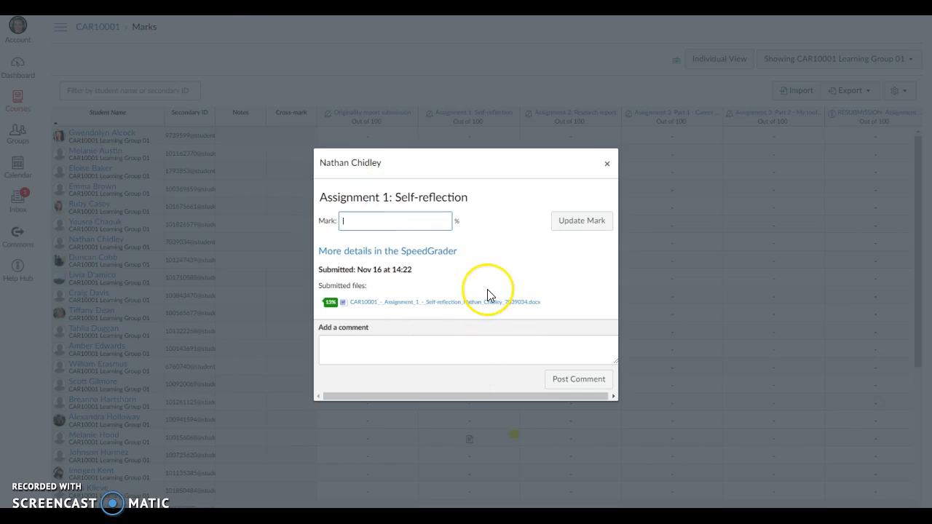
type("78")
key("Return")
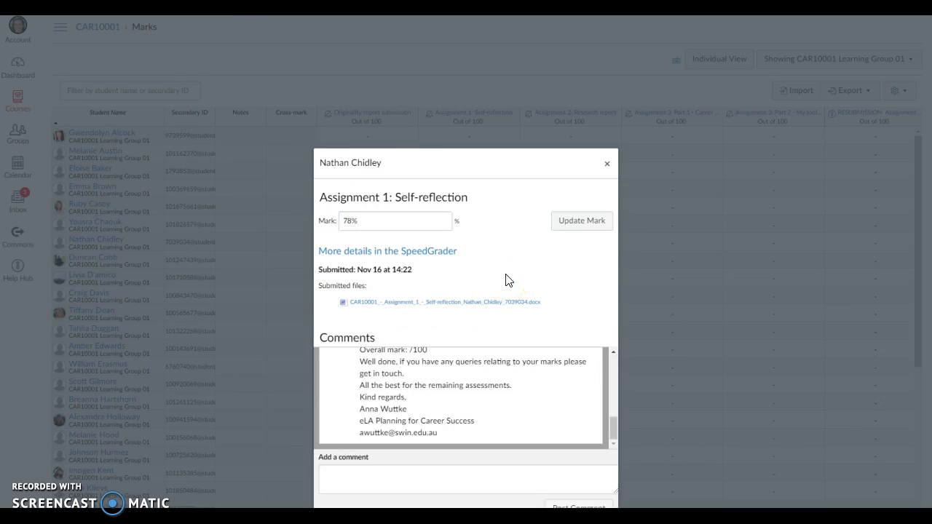